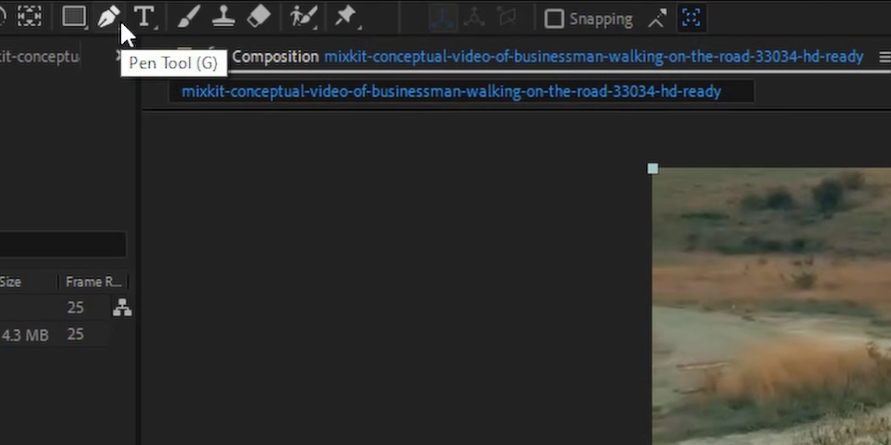
Step: Draw a closed Pen tool mask loosely around the walking man on the first frame of the video layer
click(106, 17)
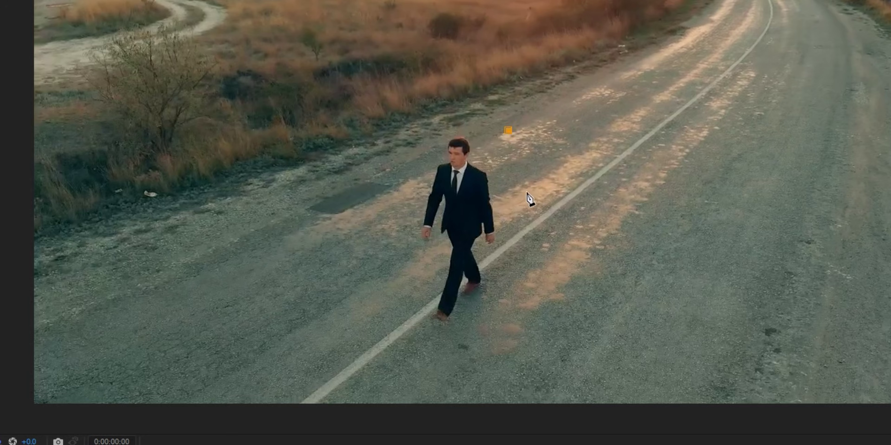
click(526, 193)
click(528, 241)
click(471, 341)
click(428, 355)
click(372, 340)
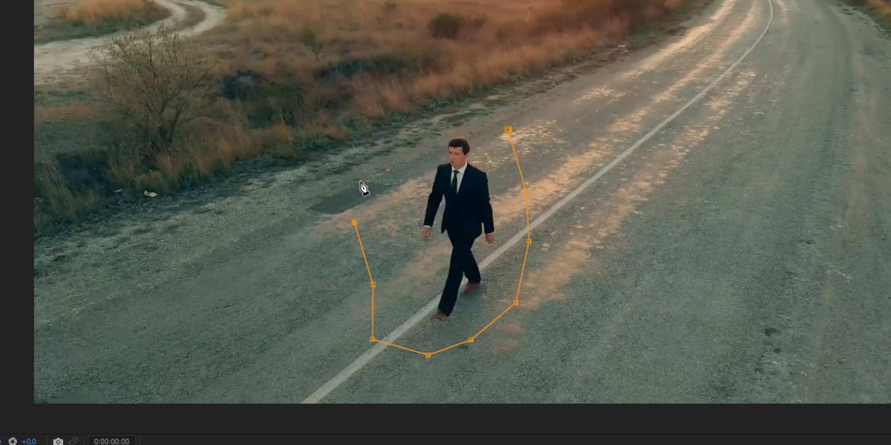
click(395, 149)
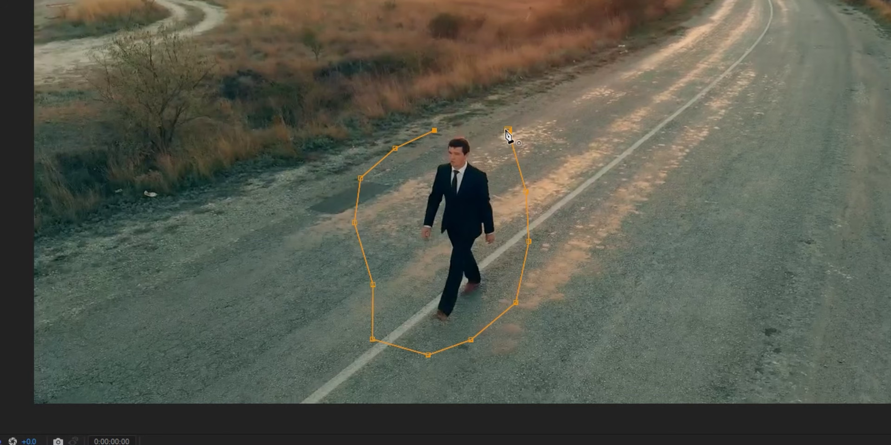
click(506, 131)
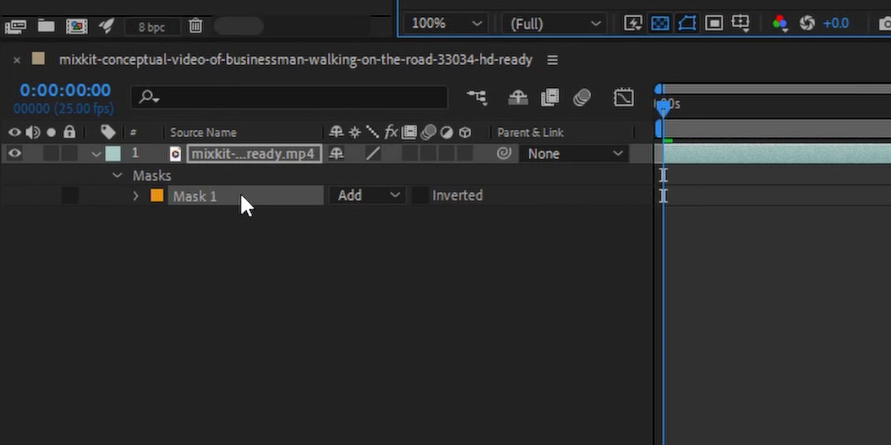
Step: Reveal the Mask Path property of Mask 1 and set the mask mode to None
key(m)
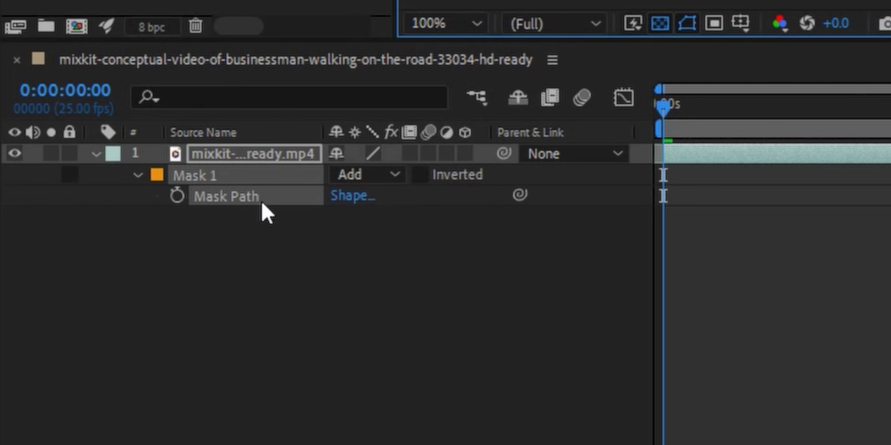
key(m)
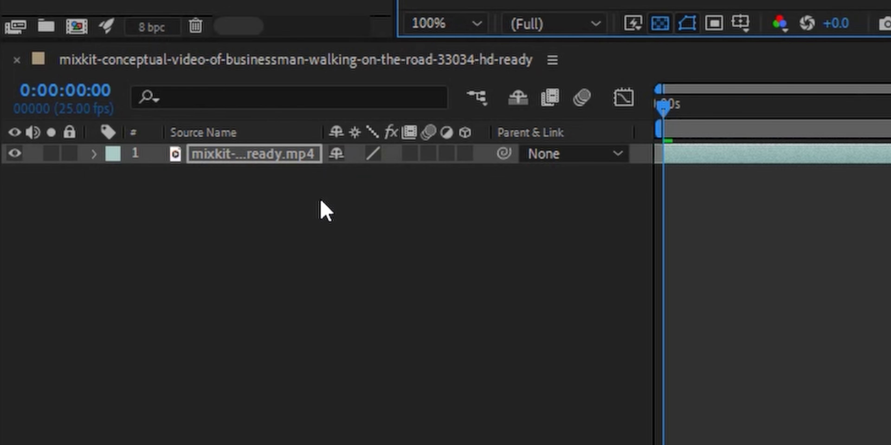
key(m)
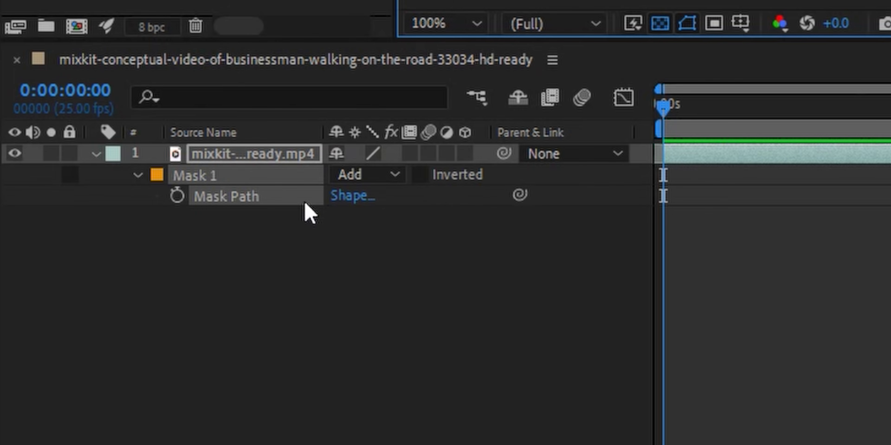
click(392, 176)
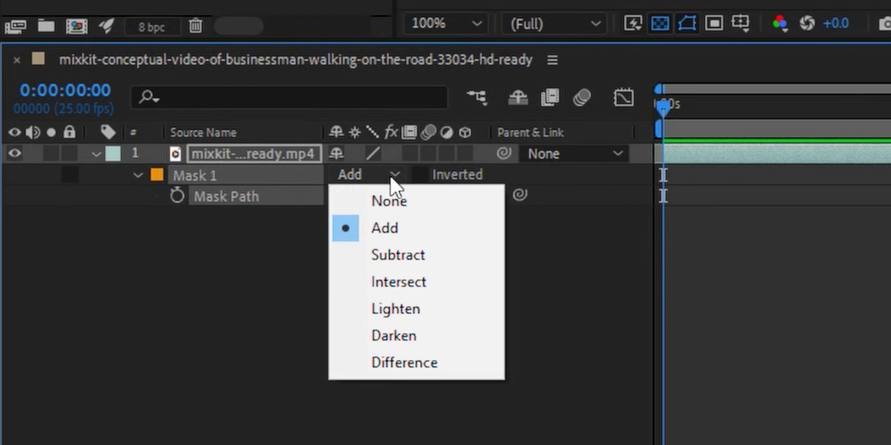
click(396, 207)
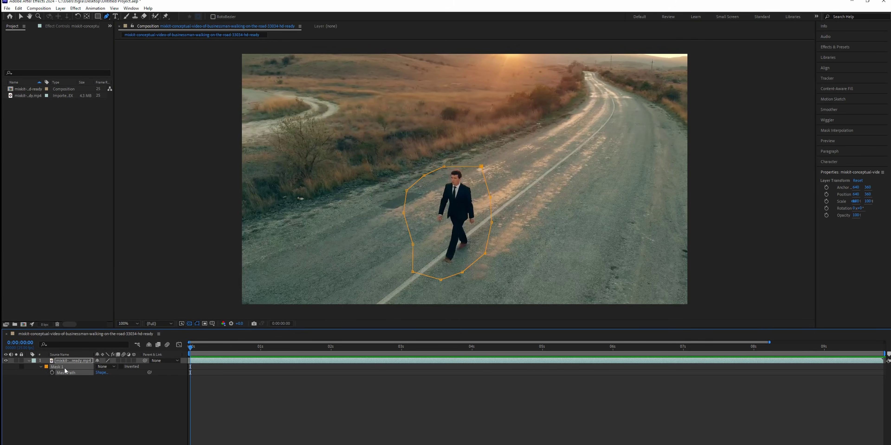
Step: Try tracking Mask 1 forward from the first frame with the mask tracker
right_click(72, 368)
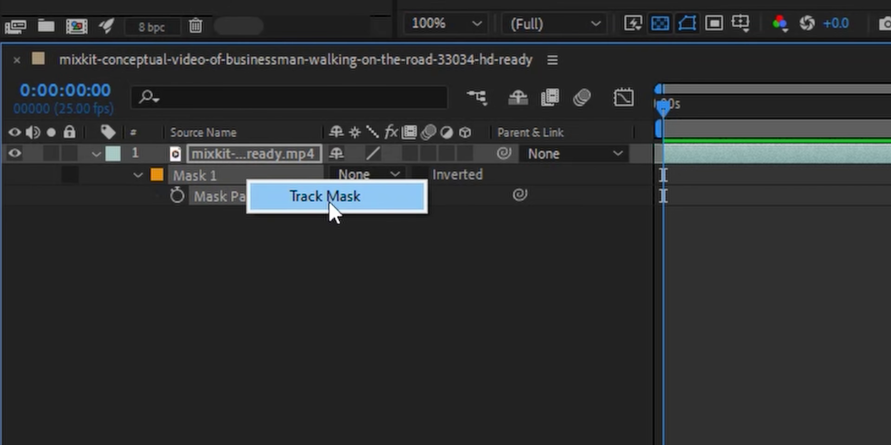
click(330, 204)
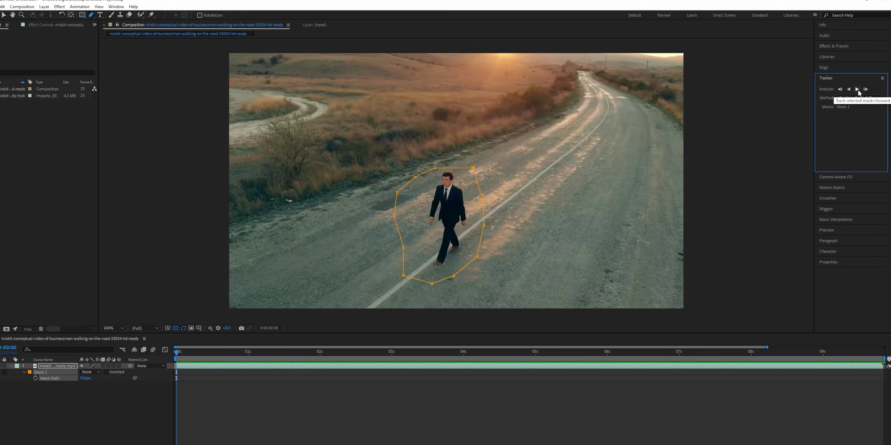
click(858, 90)
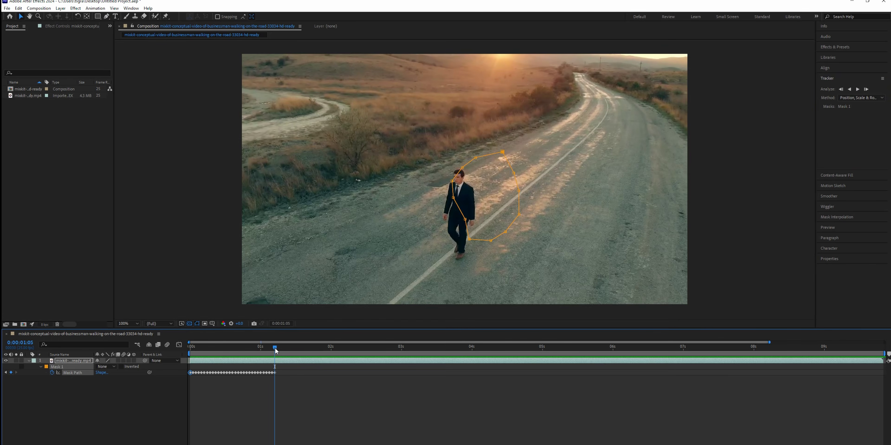
Step: Return to the first frame and delete all the tracked Mask Path keyframes
drag(275, 348, 194, 353)
drag(282, 367, 184, 381)
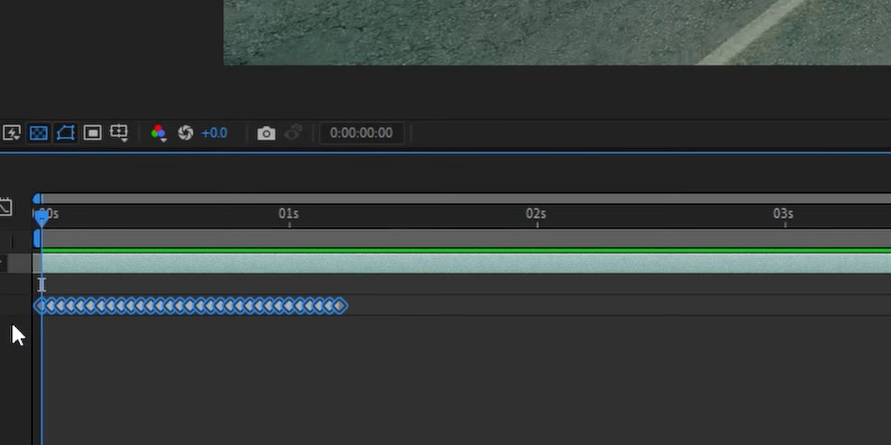
key(Delete)
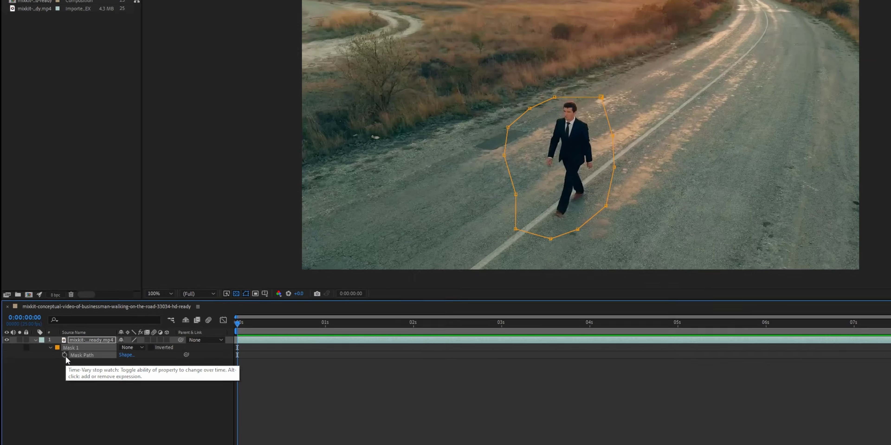
Step: Enable Mask Path keyframing at 0:00:00:00 and reposition the mask around the man at 0:00:03:00
click(52, 372)
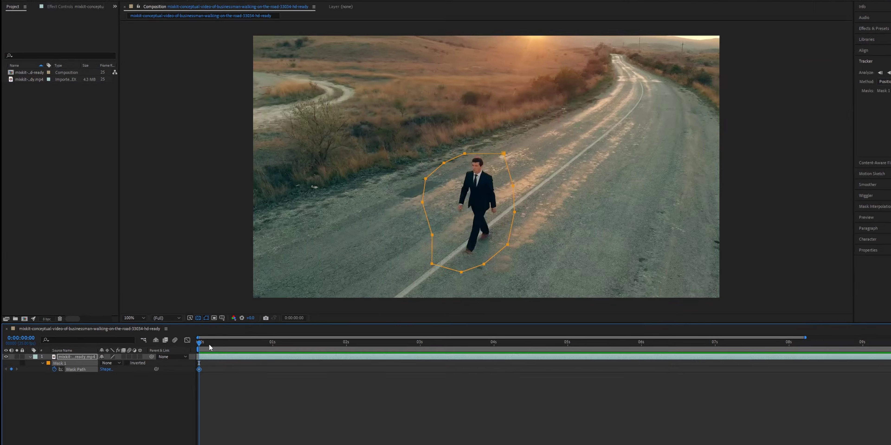
click(722, 108)
drag(207, 348, 401, 333)
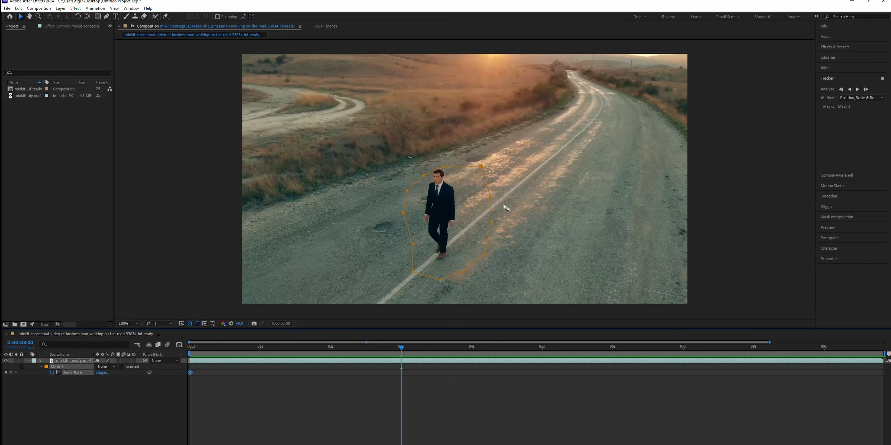
drag(491, 221, 484, 217)
Step: Reposition the mask around the man at 0:00:08:19 and at 0:00:09:19 to add further Mask Path keyframes
drag(400, 347, 807, 341)
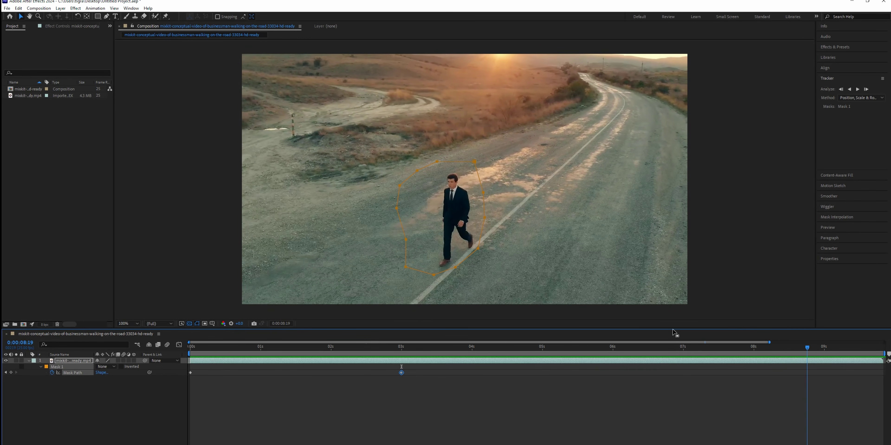
drag(463, 269, 472, 270)
drag(807, 348, 878, 349)
drag(446, 279, 442, 279)
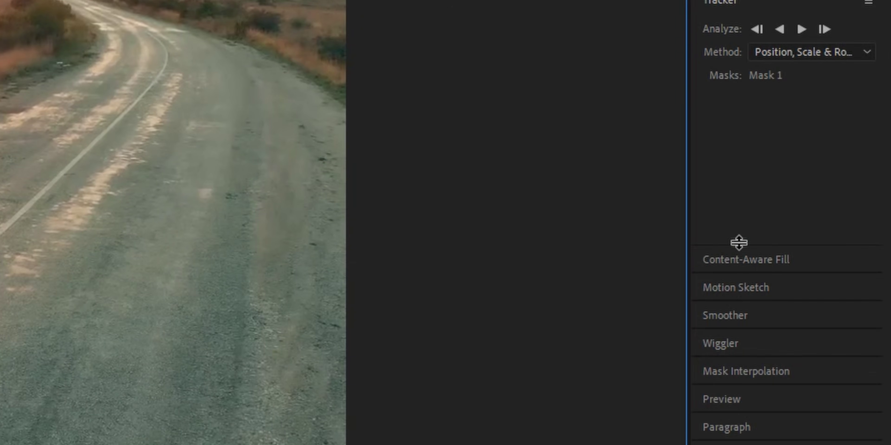
Step: Show the Content-Aware Fill settings and set the mode of Mask 1 to Subtract
click(837, 175)
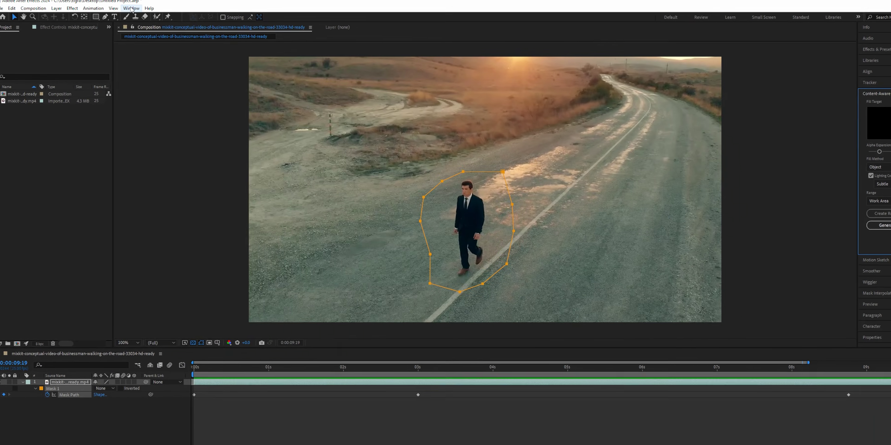
click(131, 9)
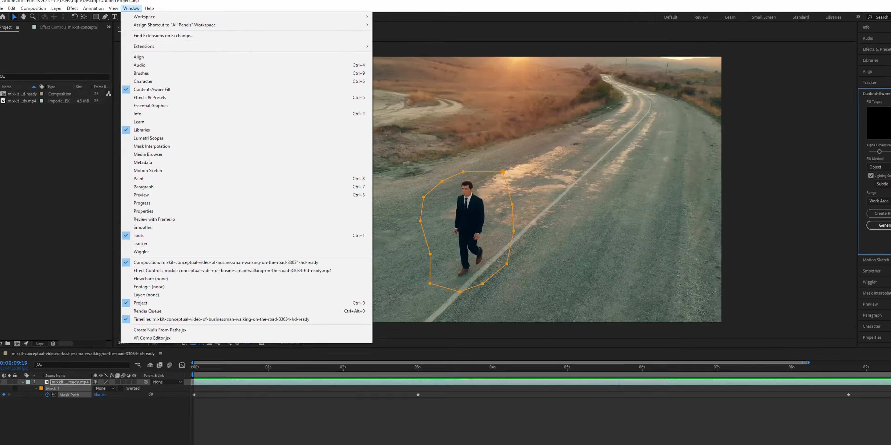
click(187, 213)
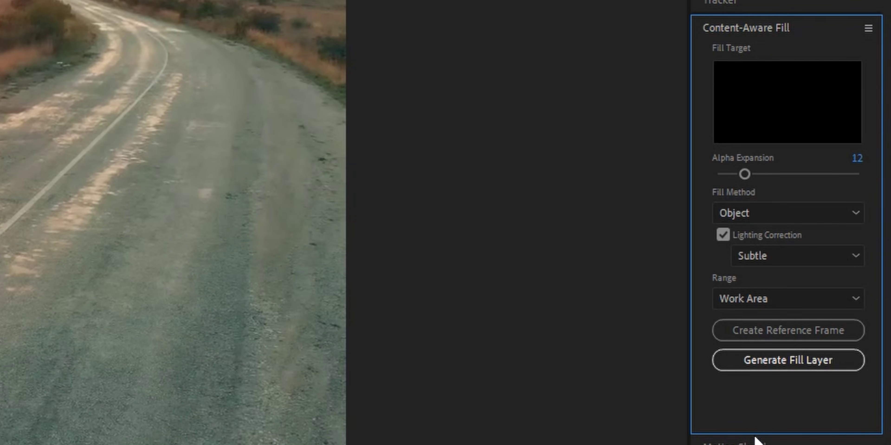
mouse_move(760, 432)
mouse_down()
mouse_move(778, 314)
mouse_move(783, 433)
mouse_up()
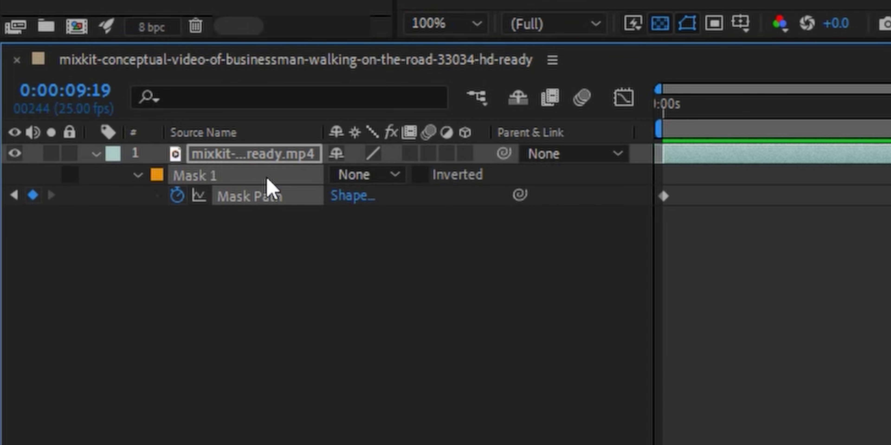
click(366, 175)
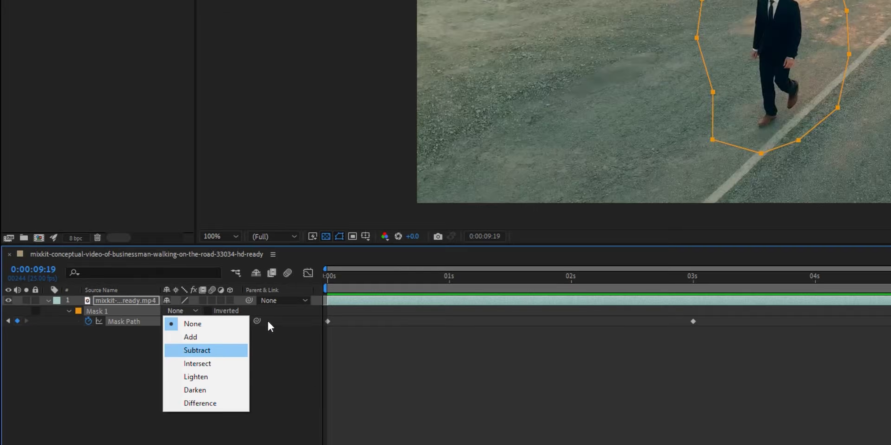
click(417, 255)
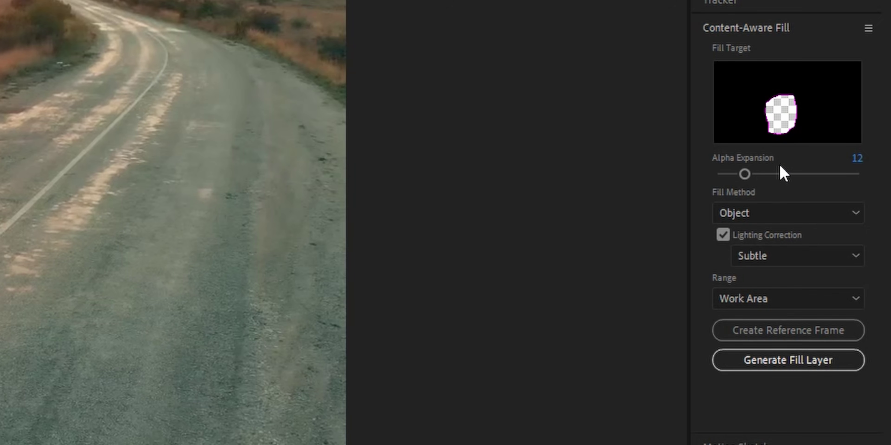
Step: Set the fill's Alpha Expansion to 12 and its Fill Method to Object
mouse_move(749, 175)
mouse_down()
mouse_move(722, 174)
mouse_move(750, 174)
mouse_move(744, 179)
mouse_up()
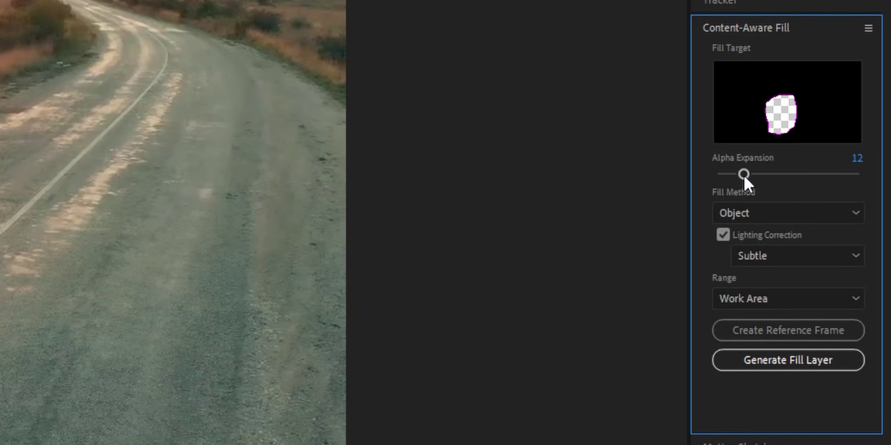
mouse_move(747, 197)
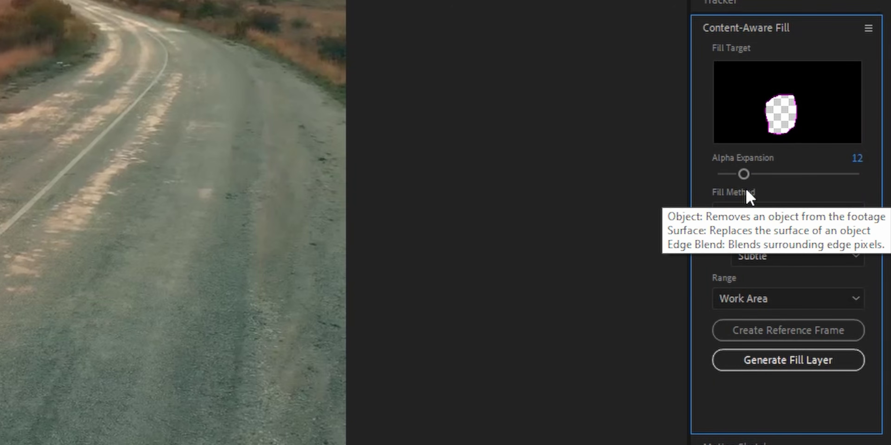
mouse_move(748, 174)
mouse_down()
mouse_move(756, 178)
mouse_move(747, 172)
mouse_up()
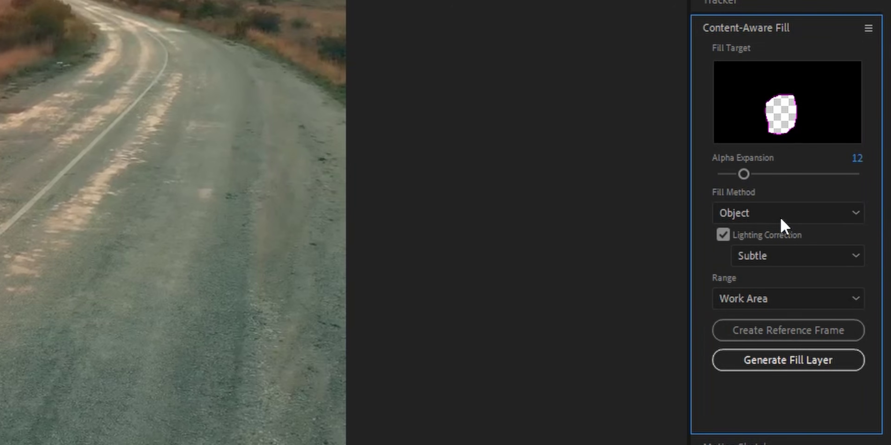
click(767, 213)
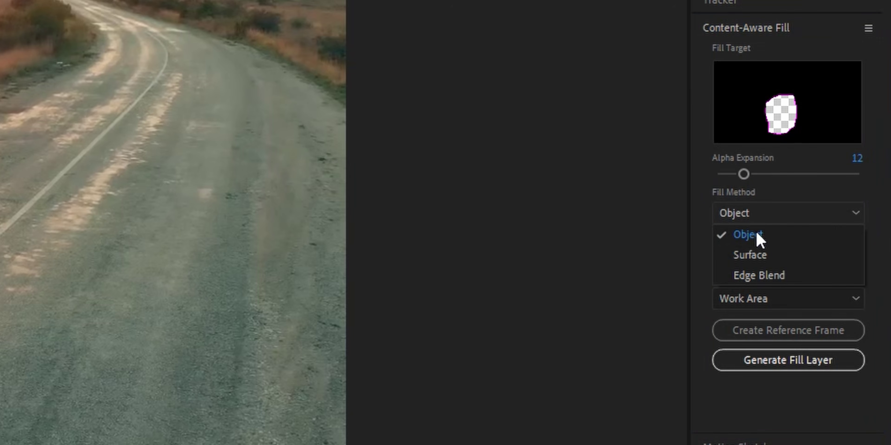
click(768, 241)
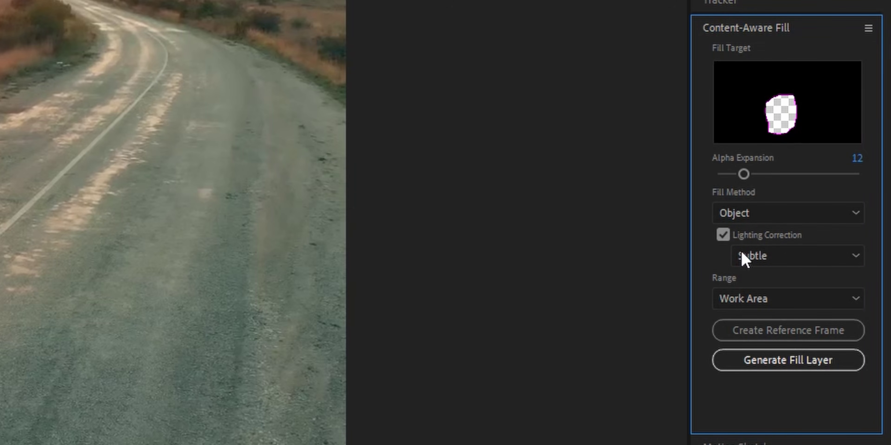
Step: Keep Lighting Correction enabled for the fill with its strength set to Subtle
click(748, 239)
click(749, 239)
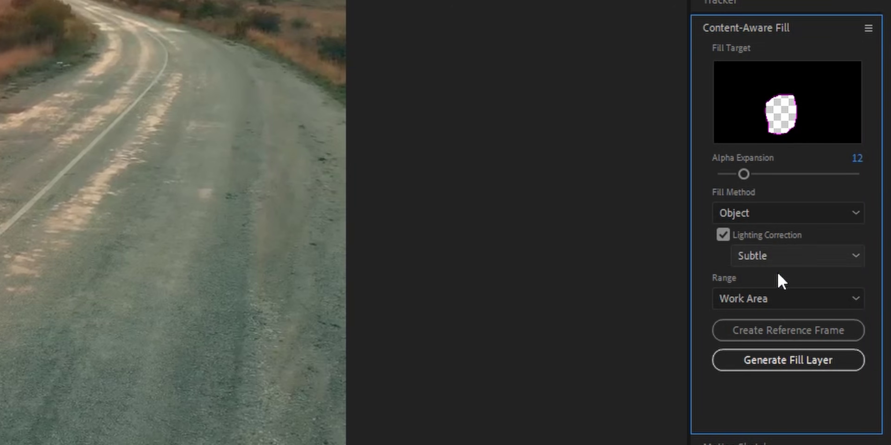
click(782, 262)
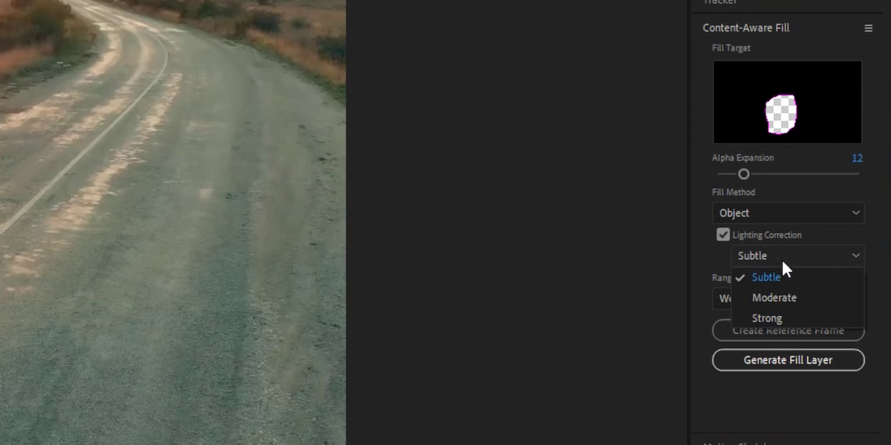
click(821, 280)
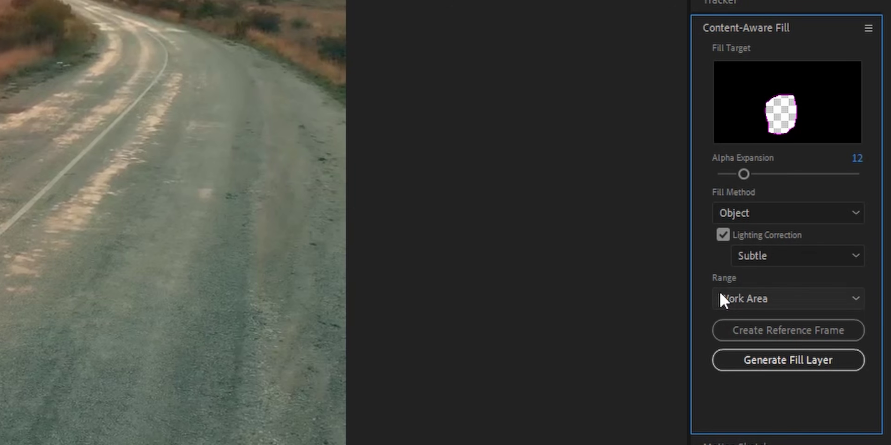
Step: Keep the fill range on Work Area and generate the fill layer
click(756, 302)
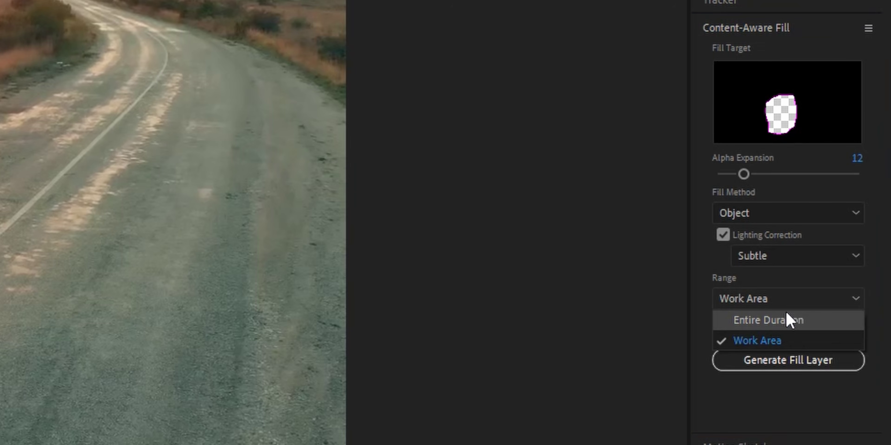
click(761, 305)
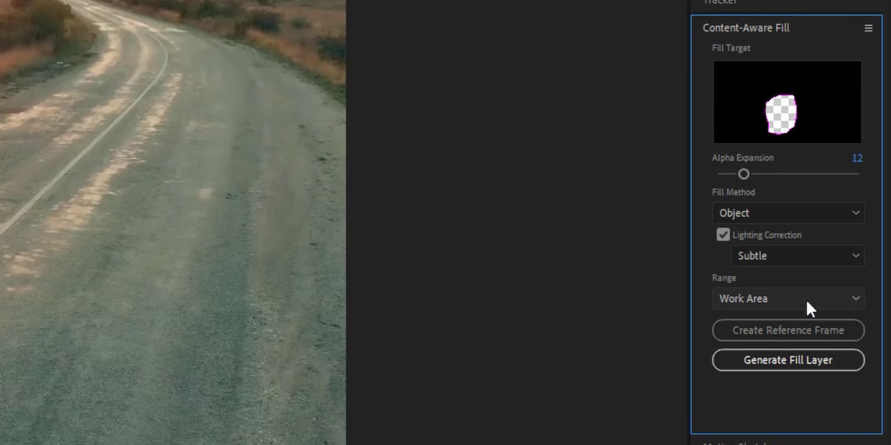
click(784, 367)
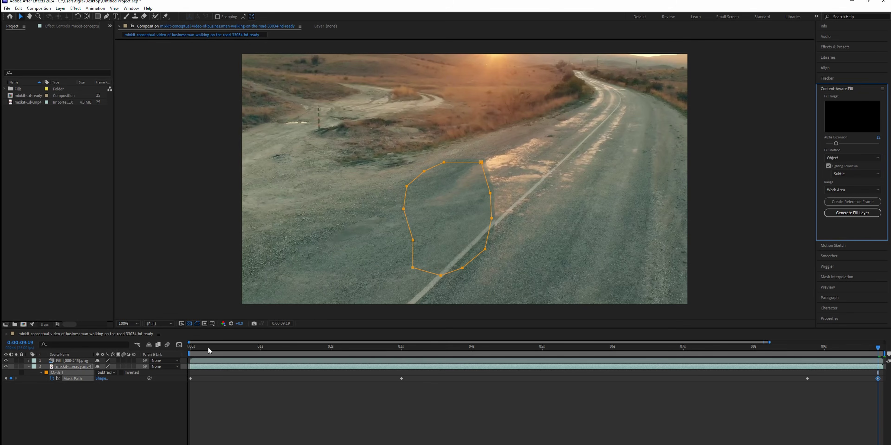
Step: Scrub through the timeline and play back the composition to check the man's removal
drag(208, 347, 423, 346)
key(space)
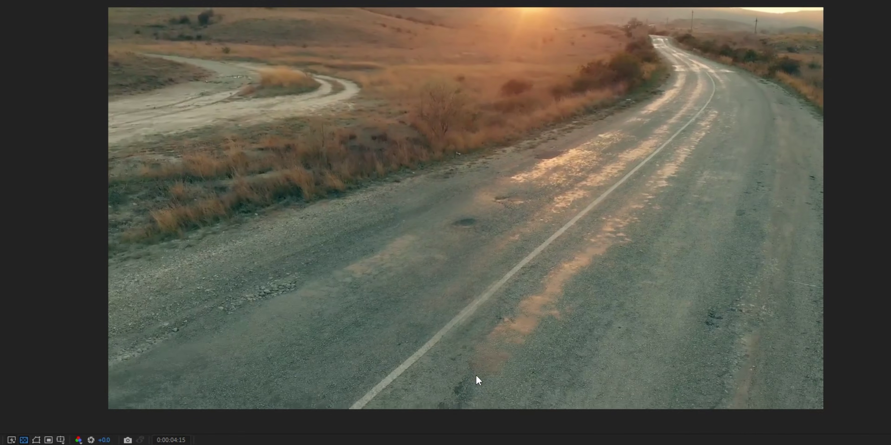